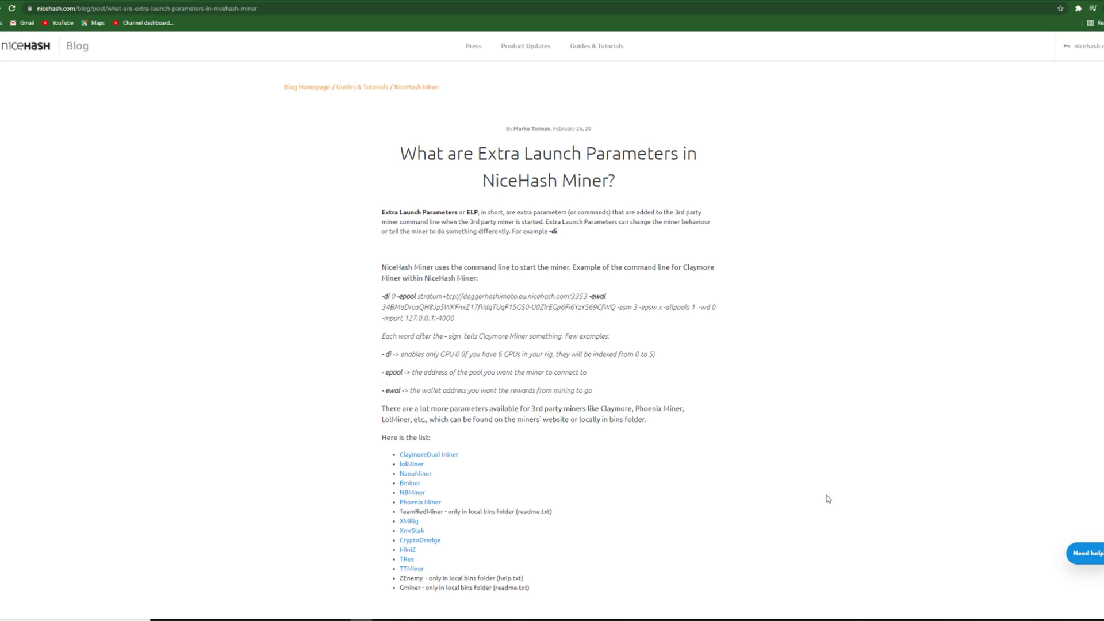
key(alt+Tab)
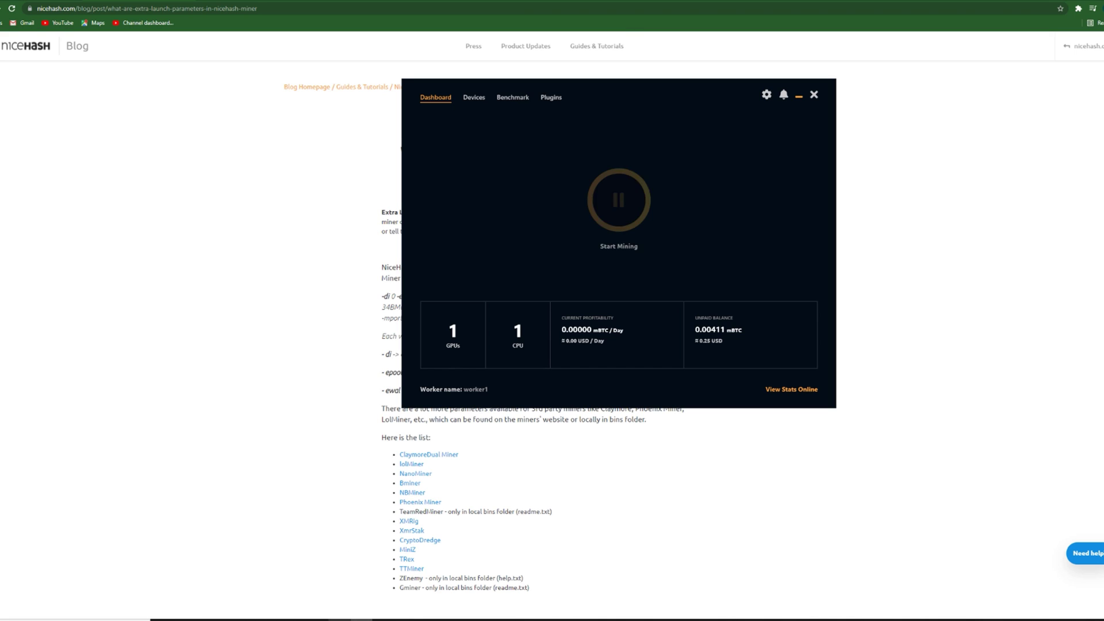
key(alt+Tab)
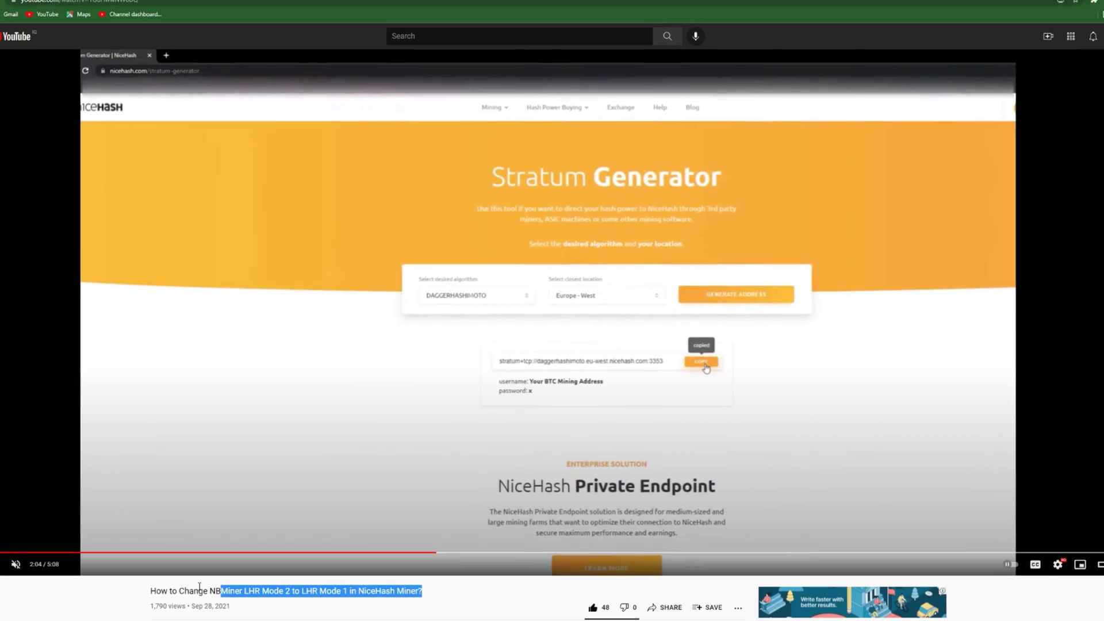
click(267, 607)
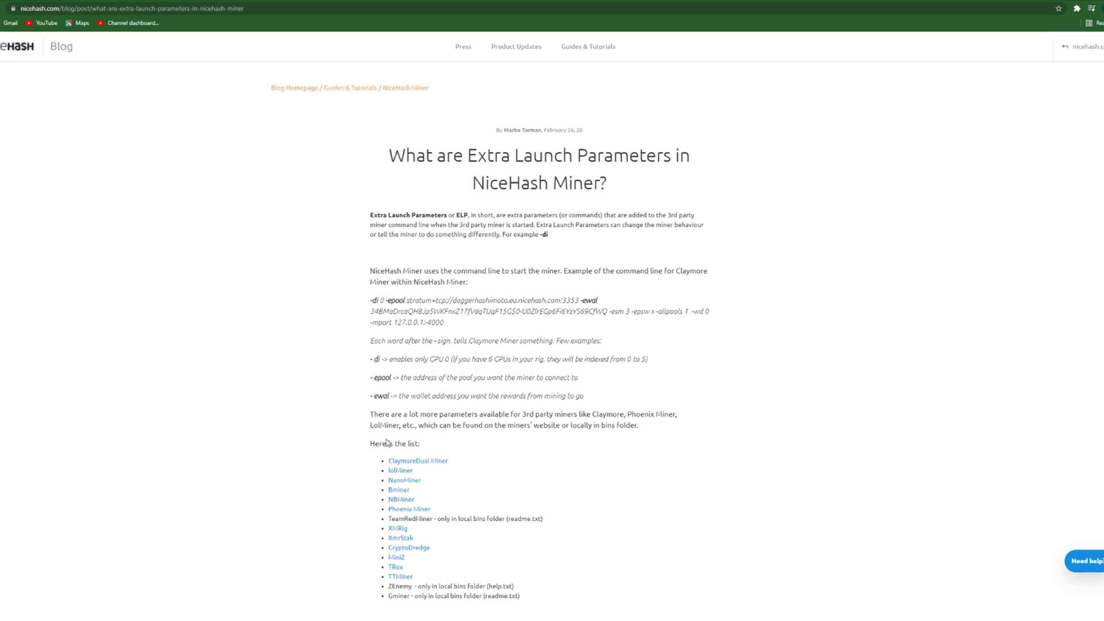
Open the "start_eth Nicehash v39.5.bat" file from the NBMiner_Win folder for editing in Notepad
key(alt+Tab)
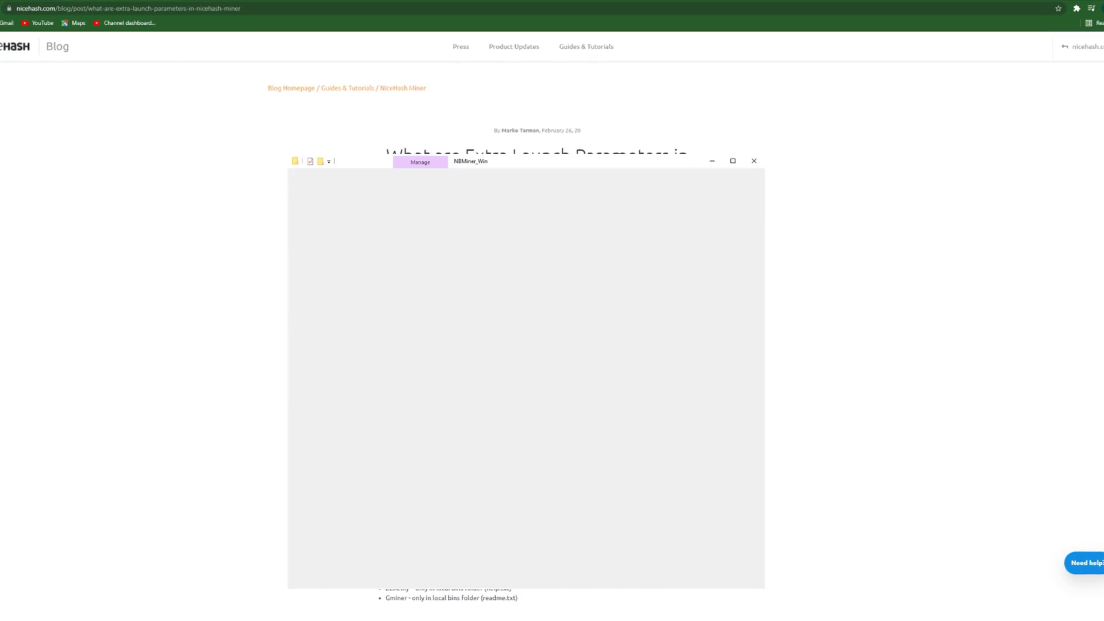
right_click(437, 545)
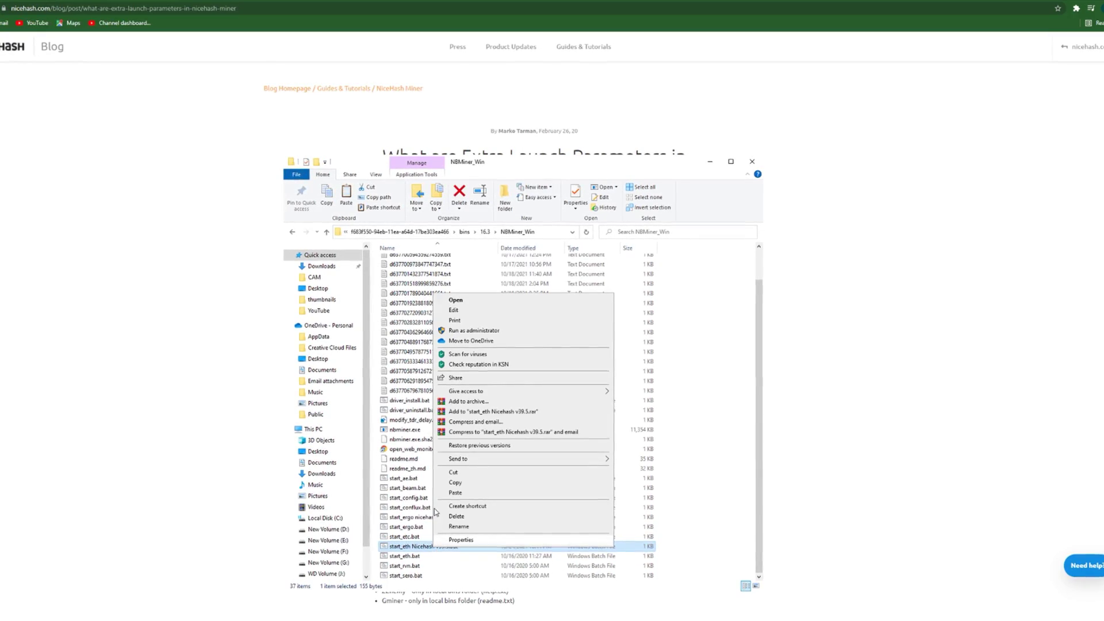
click(452, 310)
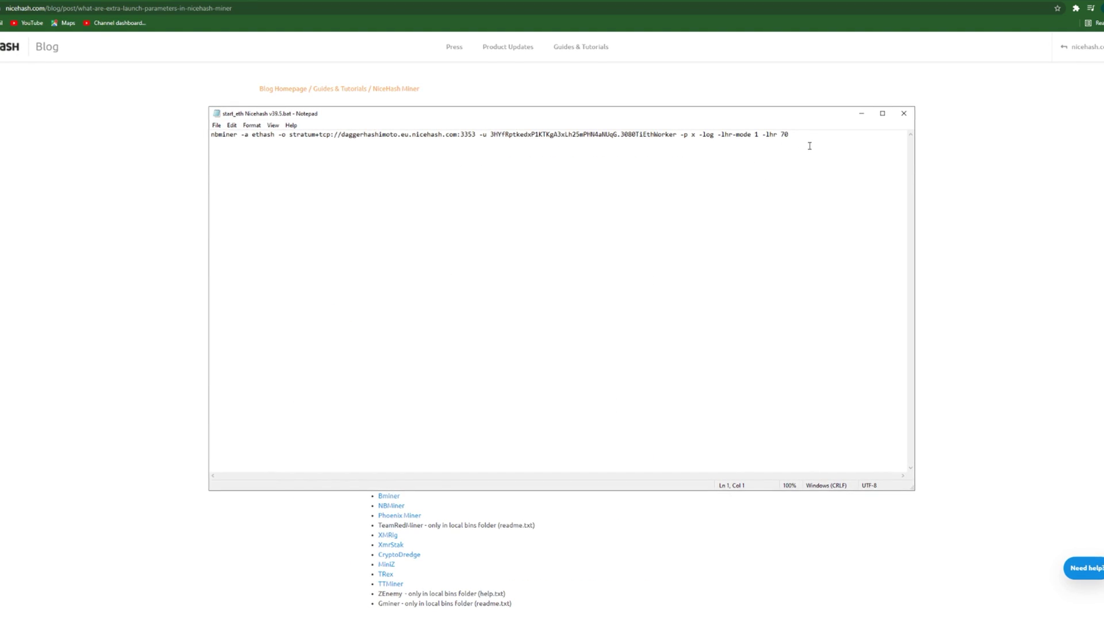
Examine the algorithm, LHR mode and LHR value parameters in the nbminer command line, and close the batch file
click(798, 135)
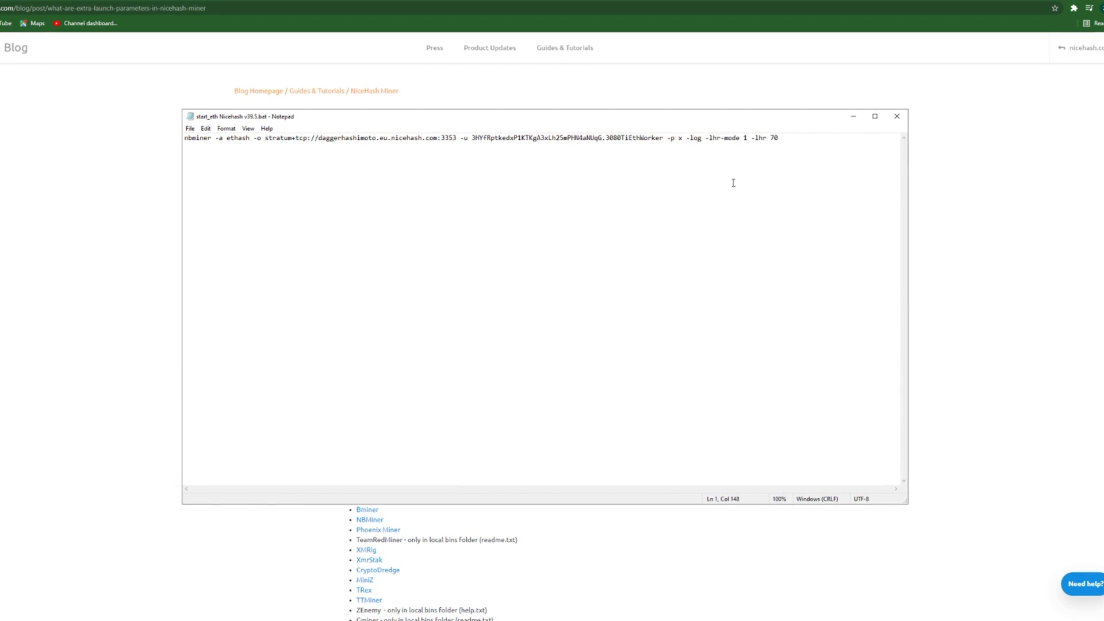
click(741, 140)
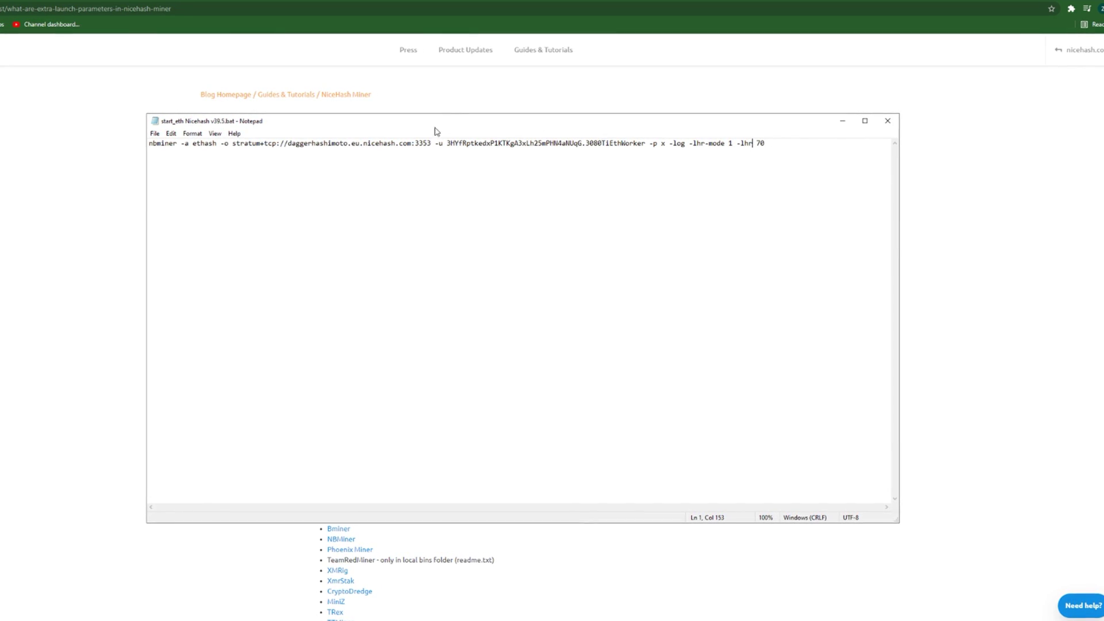
key(Home)
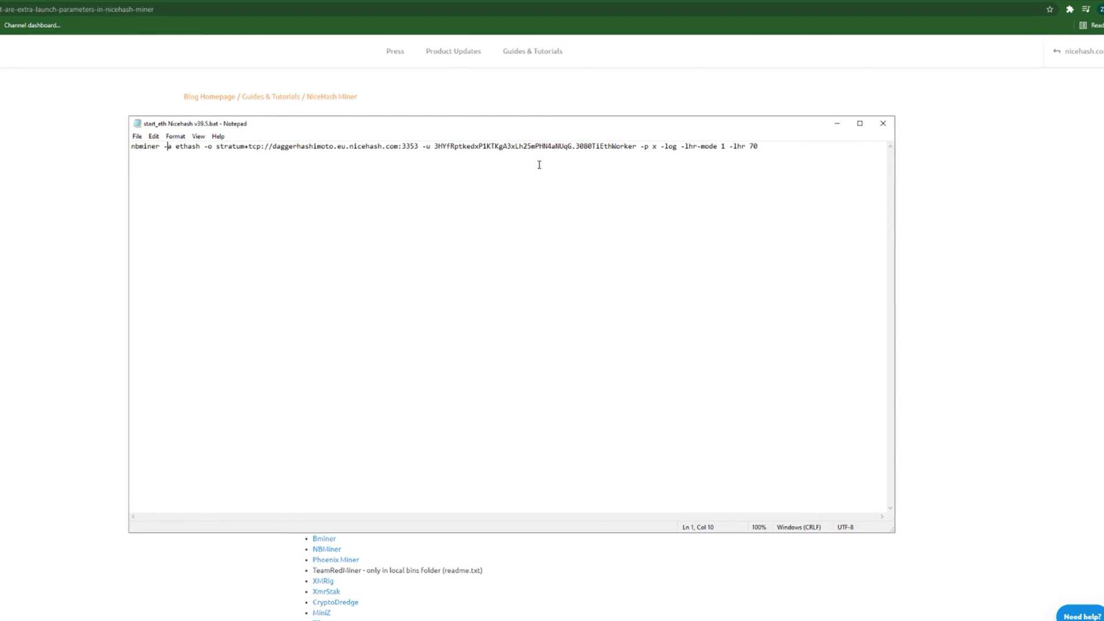
click(683, 149)
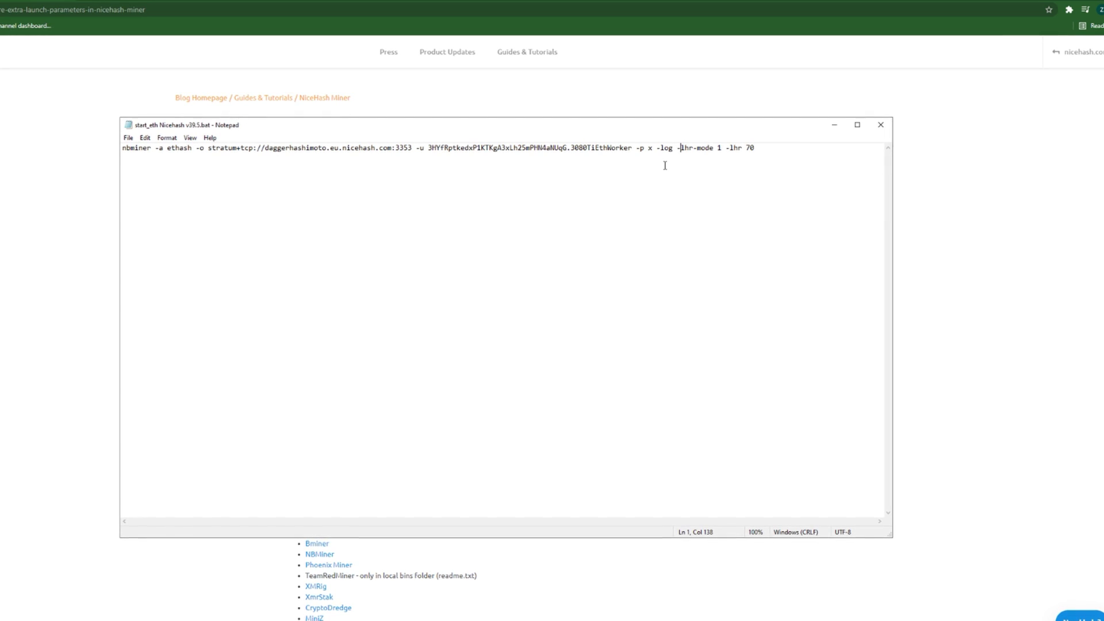
click(164, 149)
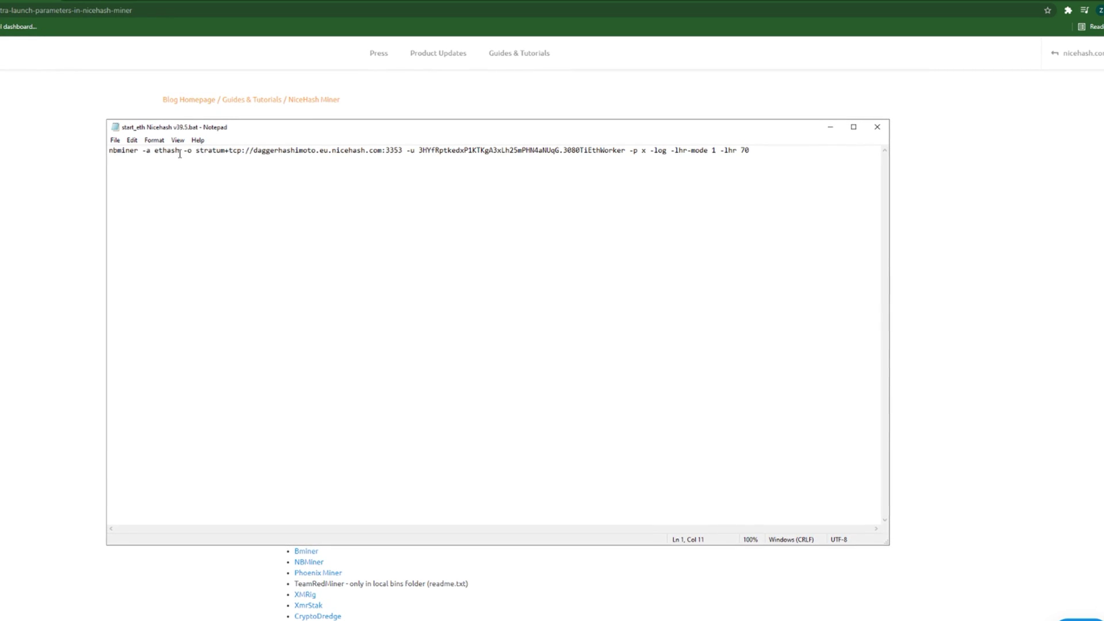
click(179, 154)
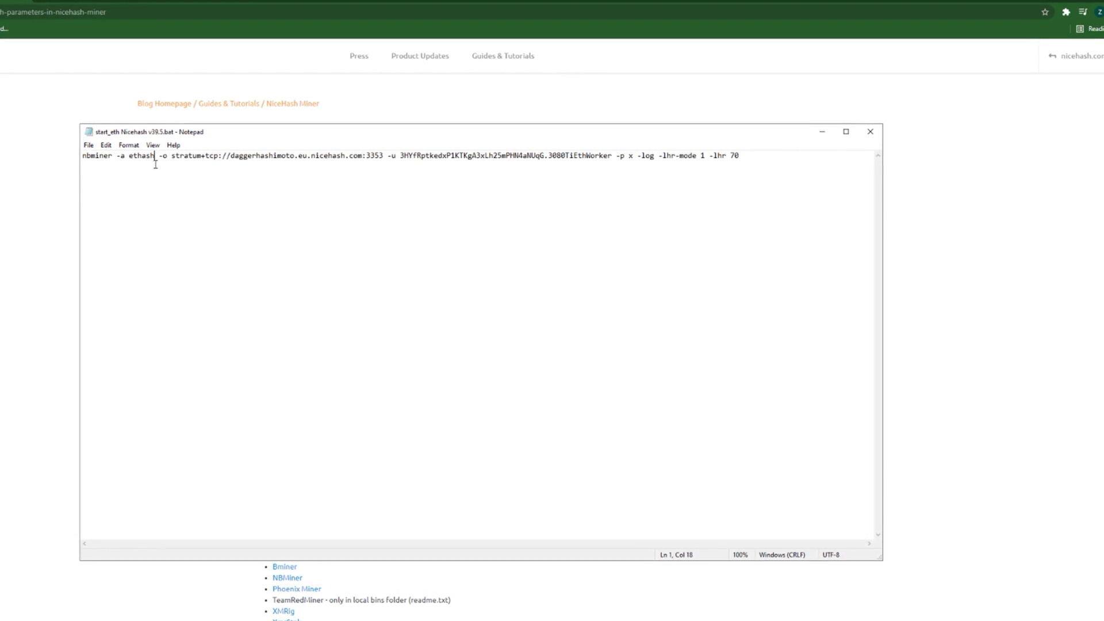
click(729, 163)
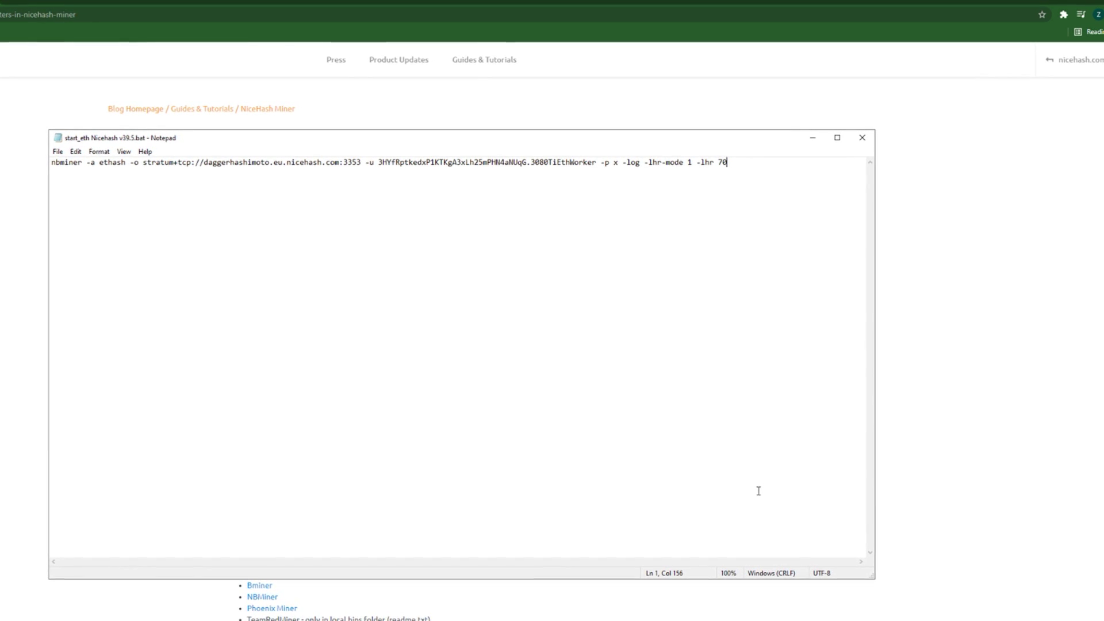
key(alt+F4)
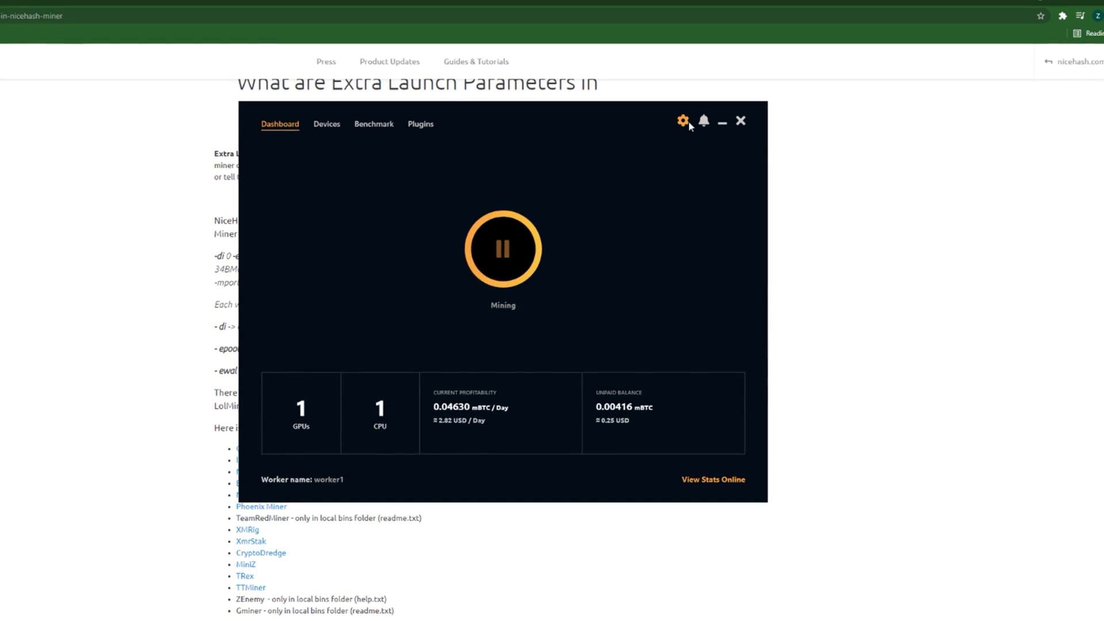
Inspect the wallet address in NiceHash Miner's general settings
click(683, 120)
drag(443, 208, 278, 213)
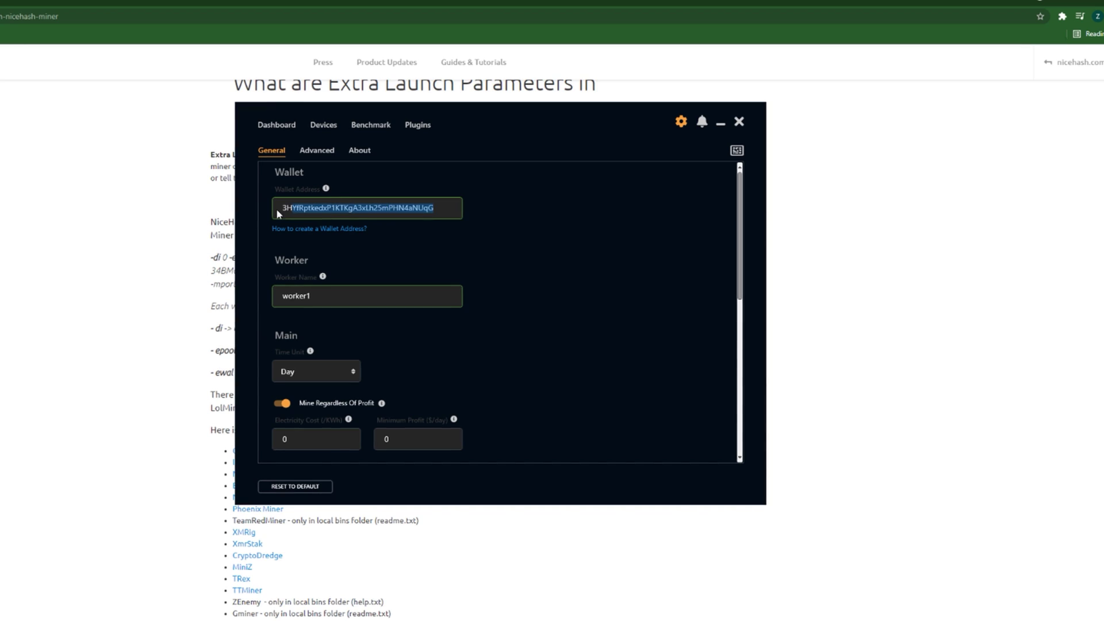
click(278, 214)
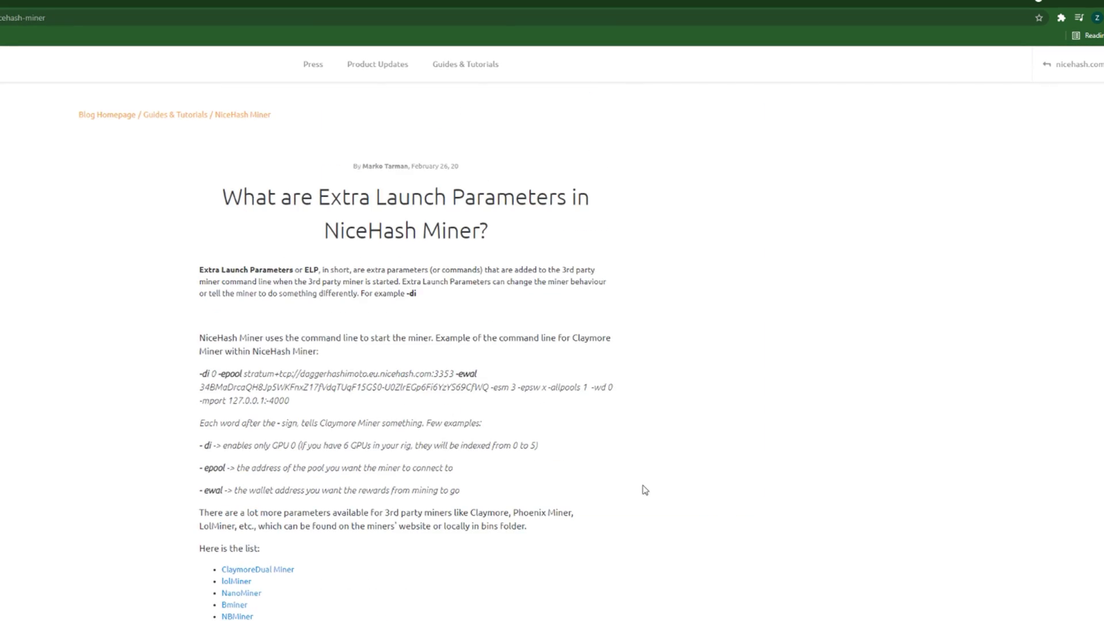
Open the NBMiner readme from the blog's miner list and examine the v39.3 release notes on the LHR mode options
scroll(645, 490, down, 1)
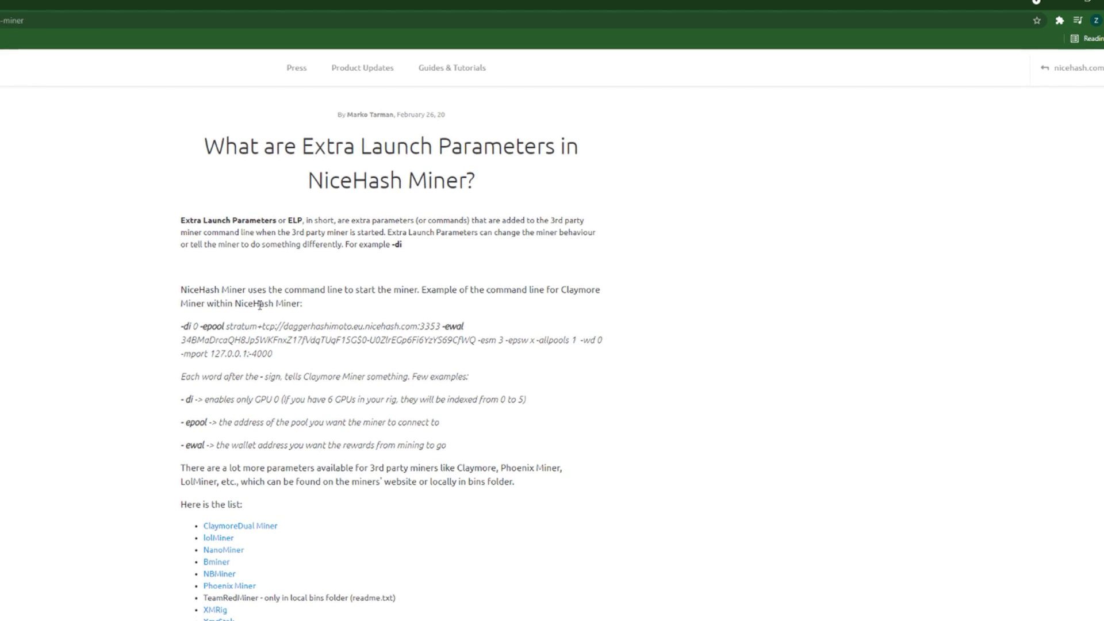
click(213, 577)
scroll(297, 345, down, 15)
scroll(296, 345, up, 1)
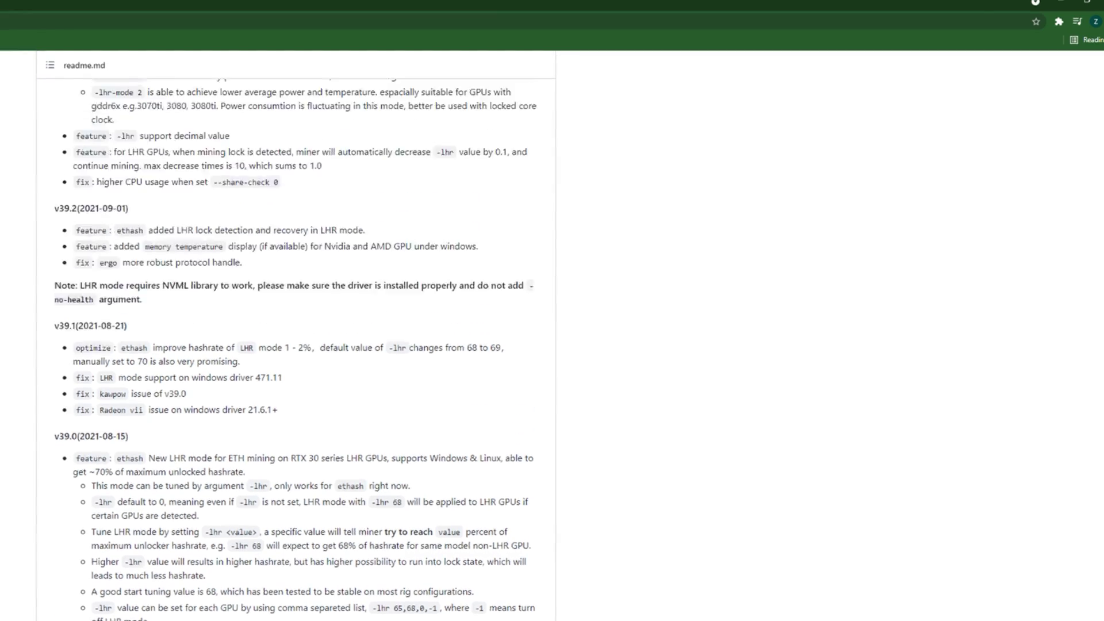
scroll(69, 271, up, 4)
scroll(69, 271, down, 1)
scroll(69, 271, up, 4)
scroll(69, 272, down, 4)
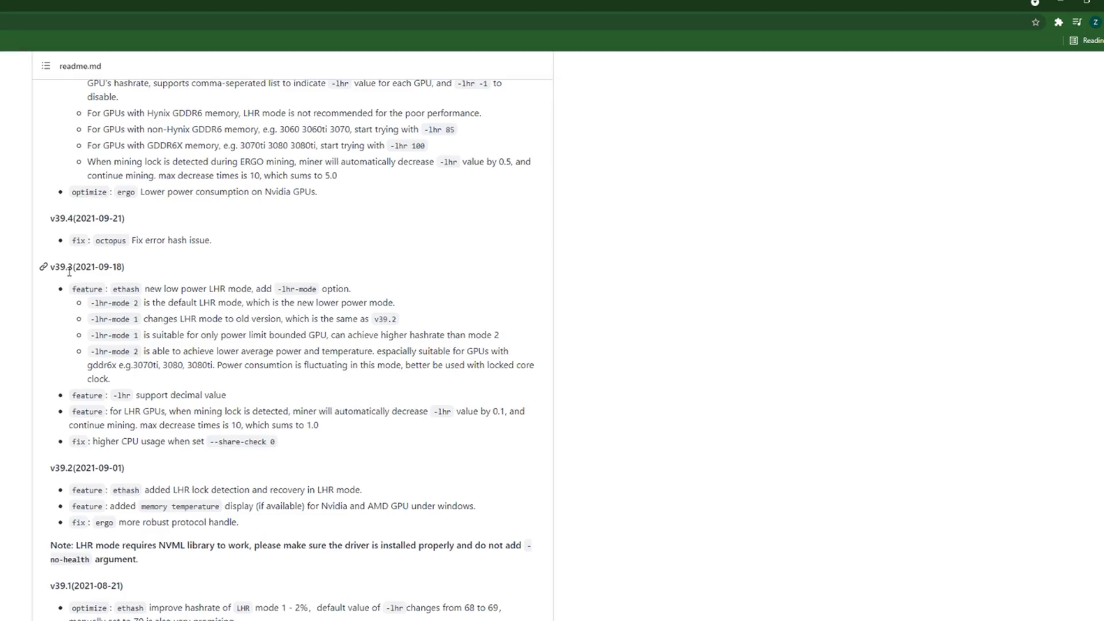
drag(70, 268, 55, 268)
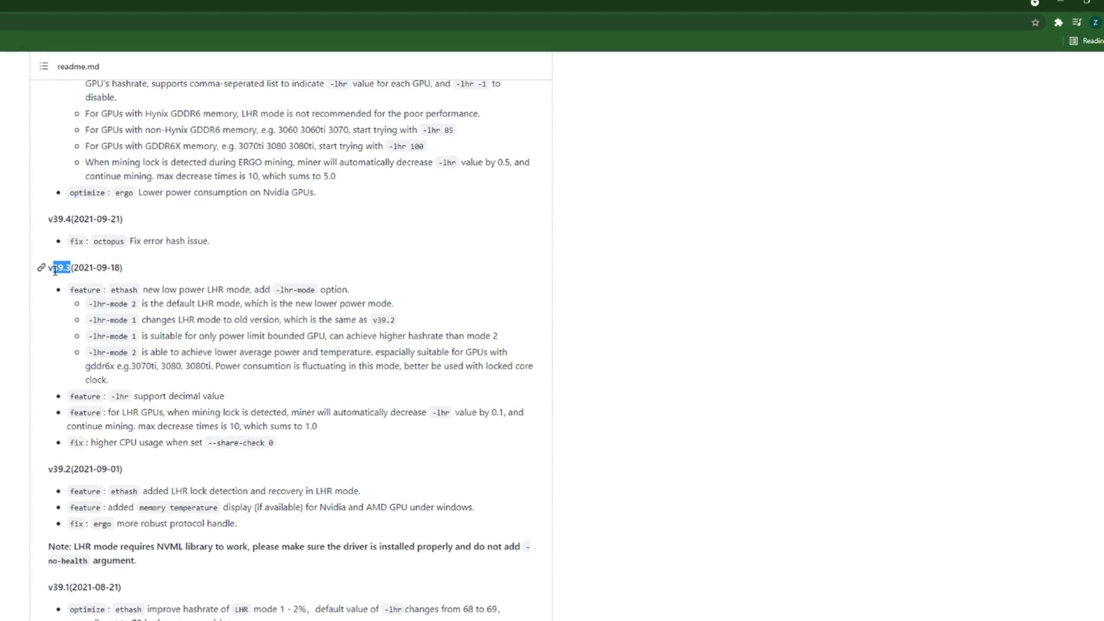
click(70, 338)
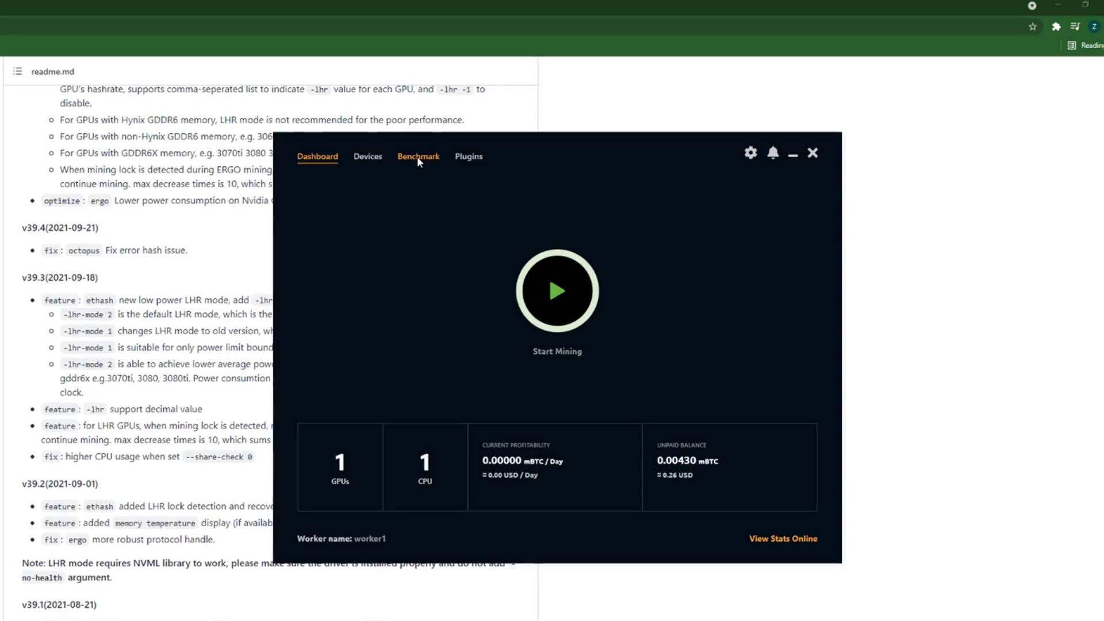
In NiceHash Miner, set the extra launch parameters of the GPU's DaggerHashimoto algorithm to "-lhr-mode 1" and close its settings
click(418, 159)
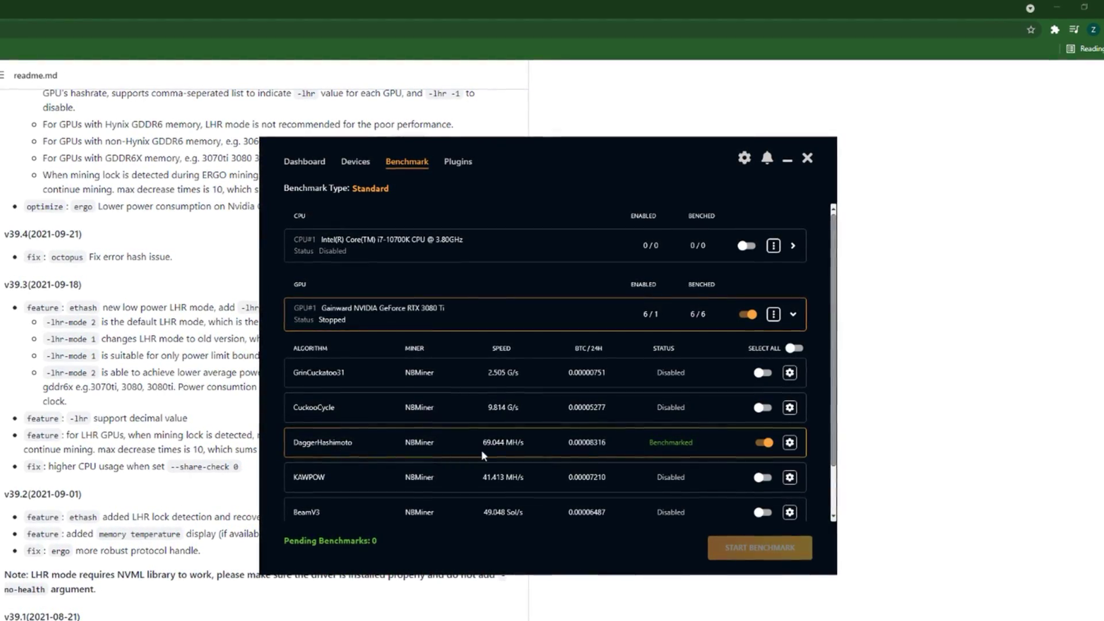
click(789, 442)
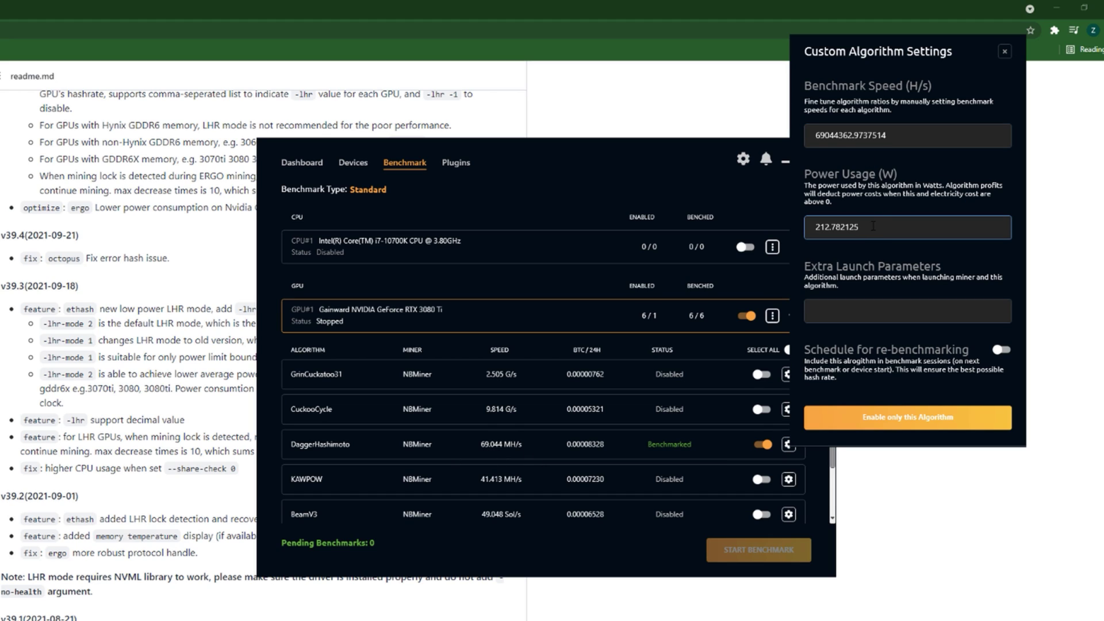
click(823, 310)
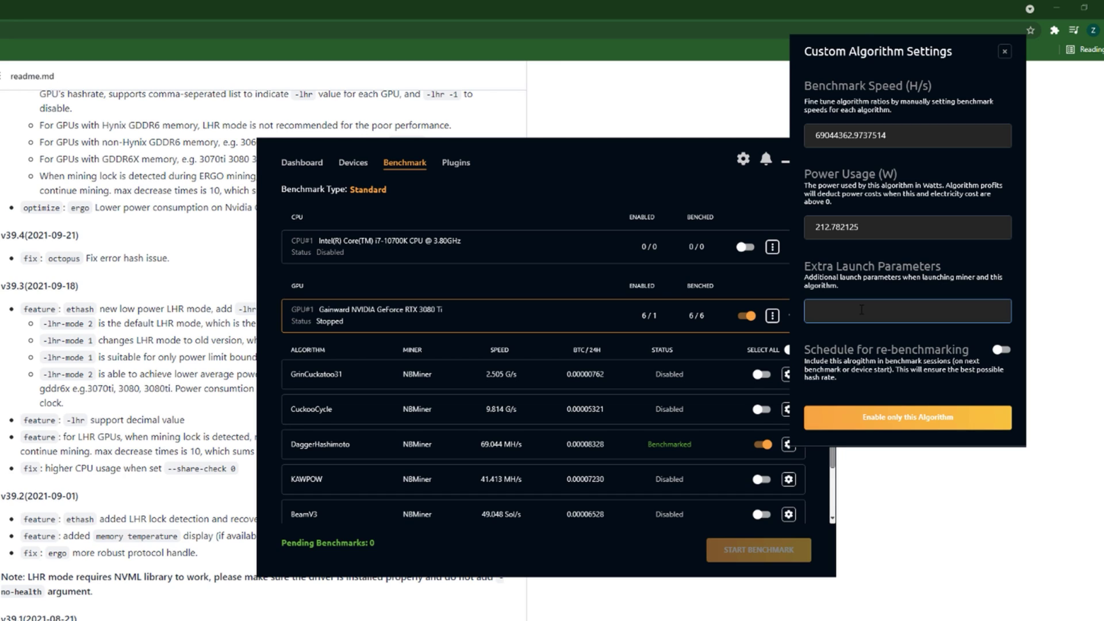
text(-)
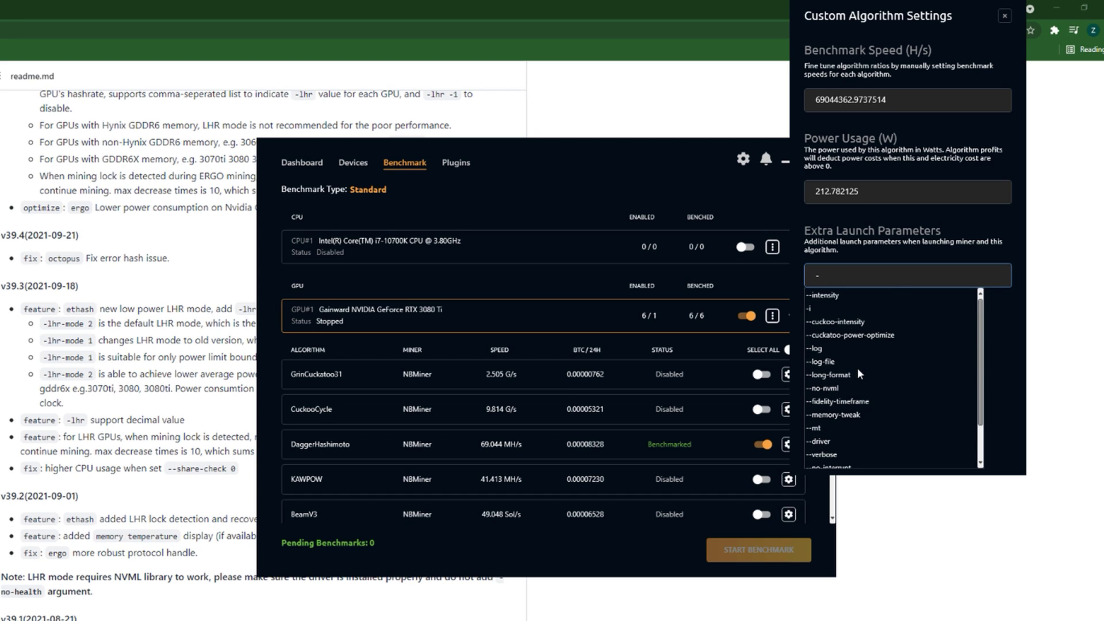
scroll(851, 368, down, 1)
scroll(845, 345, up, 1)
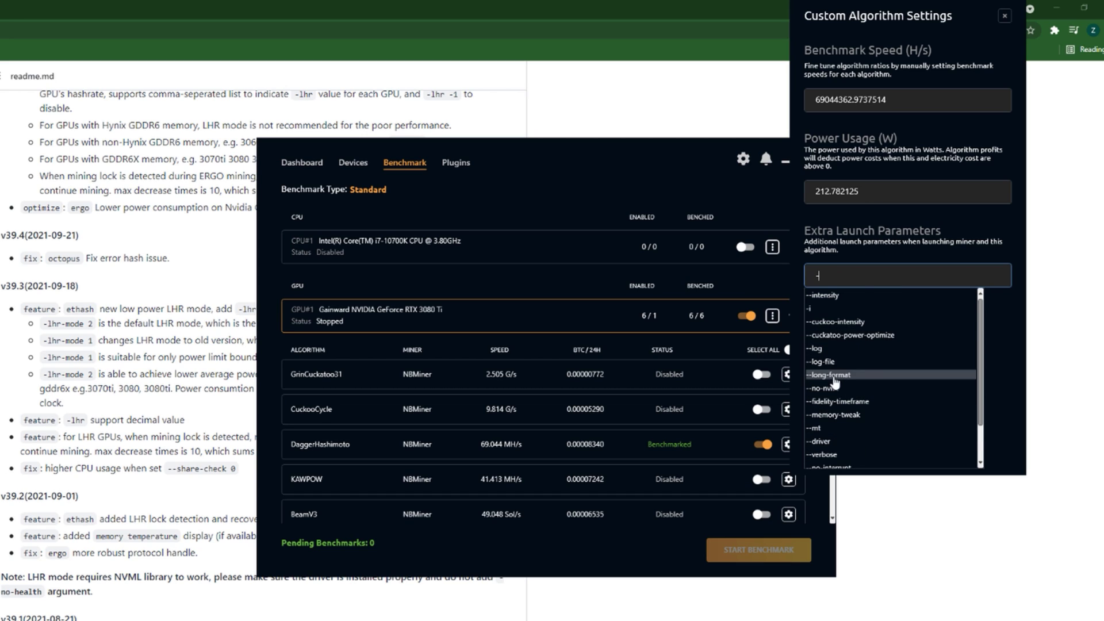
scroll(849, 345, down, 1)
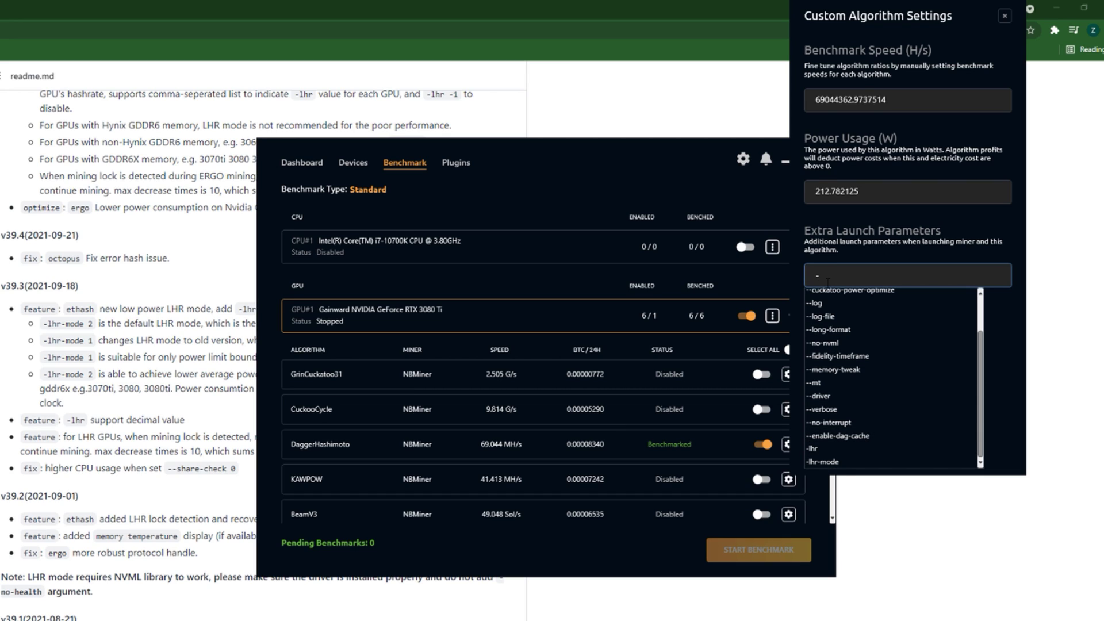
text(l)
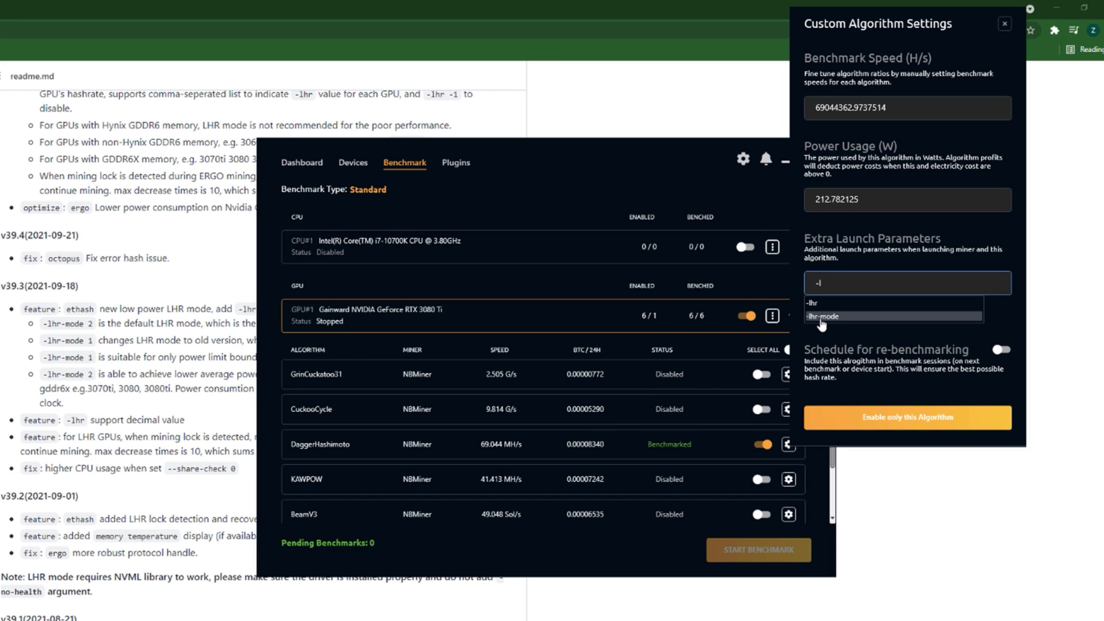
click(823, 316)
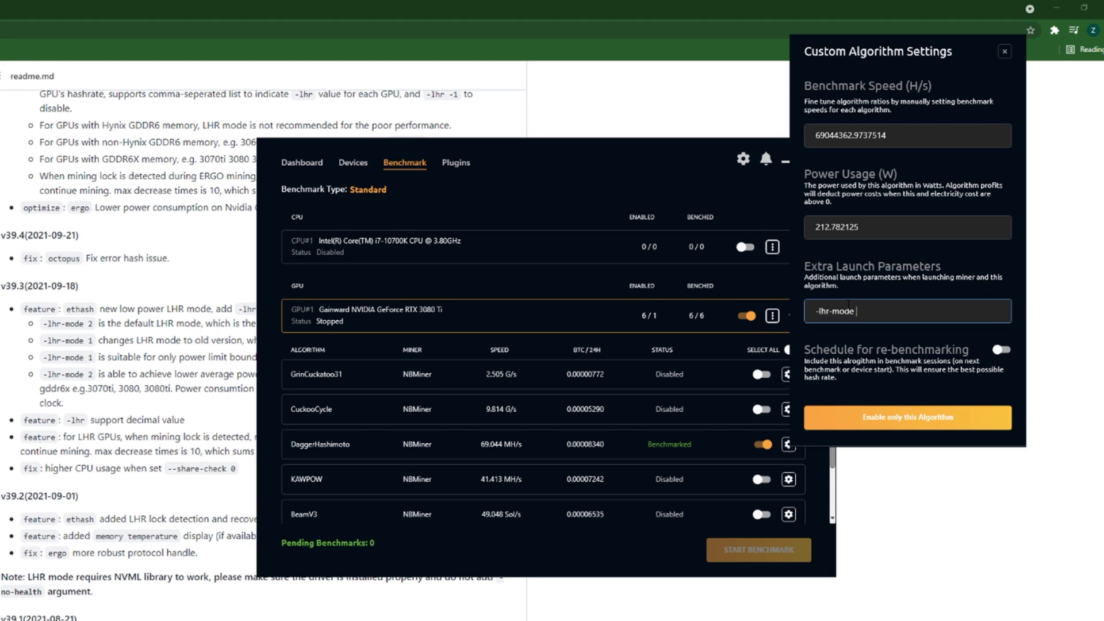
text(1)
click(1005, 51)
Run mining from the dashboard to check the LHR mode in the miner console, and stop mining
click(368, 162)
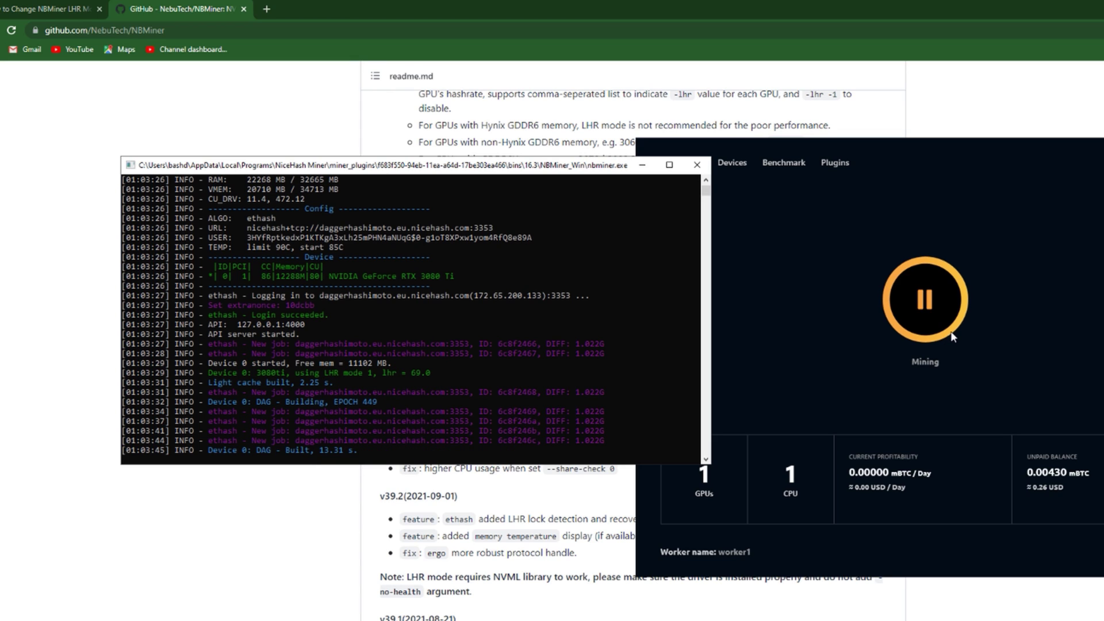
click(924, 299)
Append "-lhr 70" to the DaggerHashimoto extra launch parameters and start mining from the dashboard
click(783, 163)
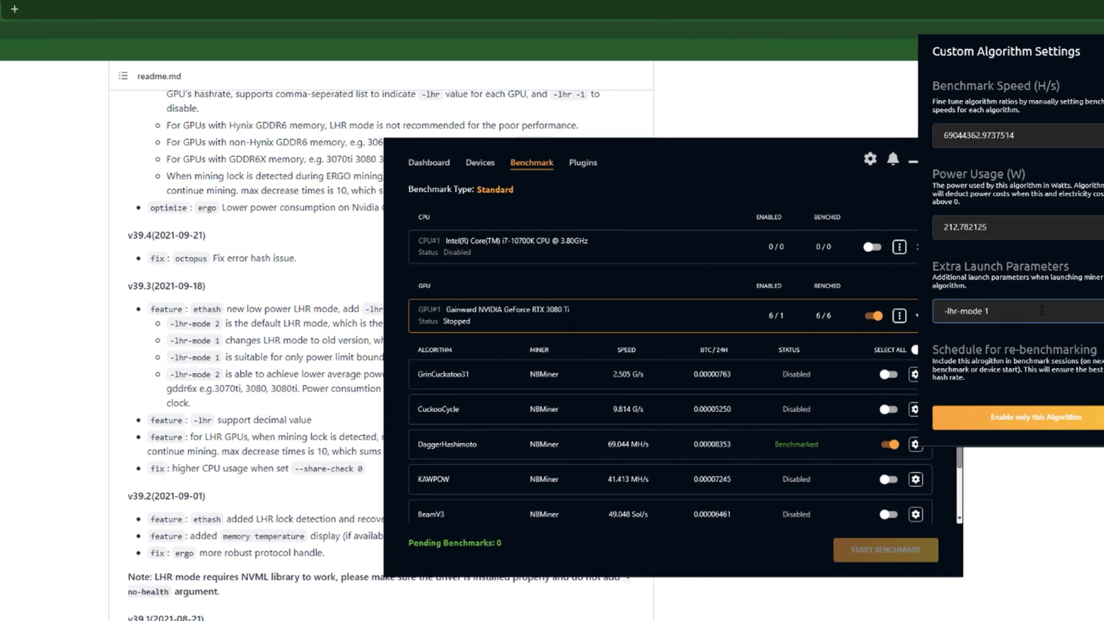
text(-)
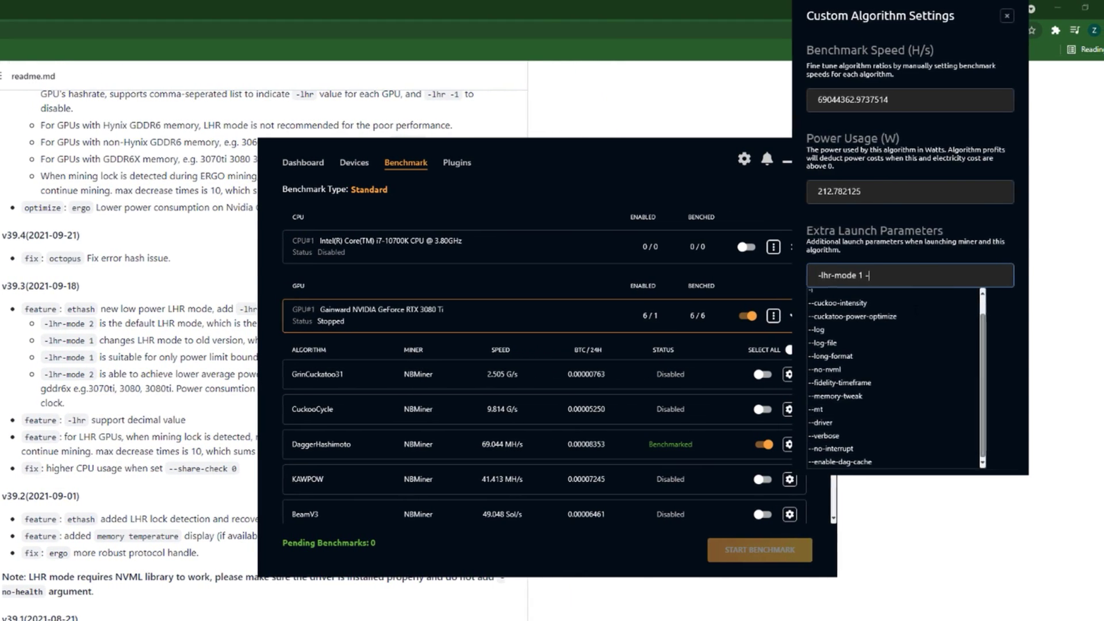
text(l)
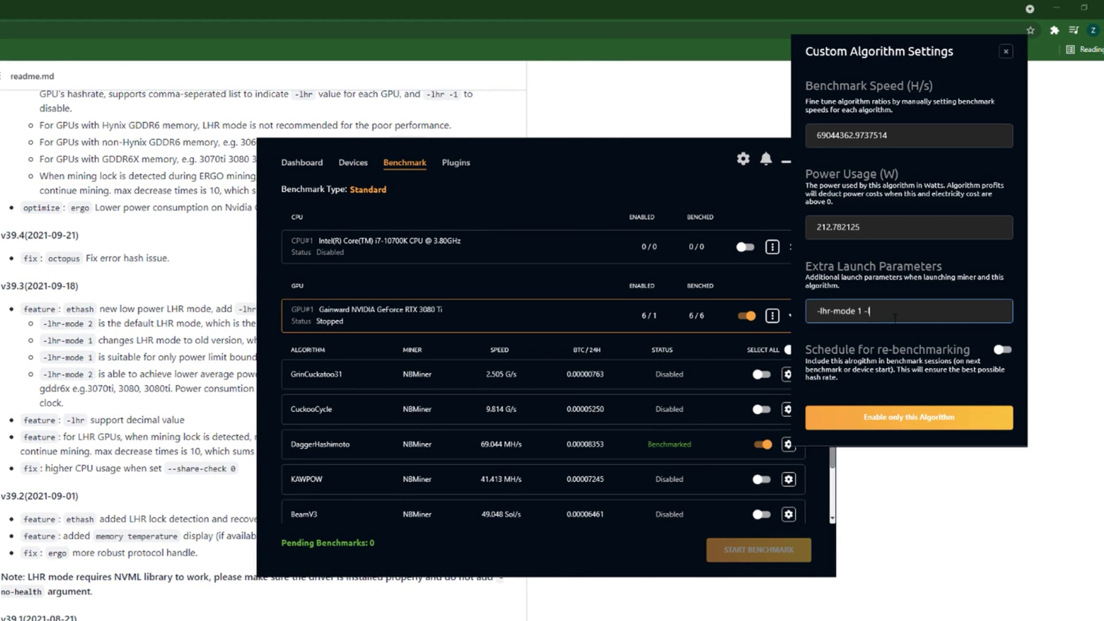
text(hr 70)
click(1006, 51)
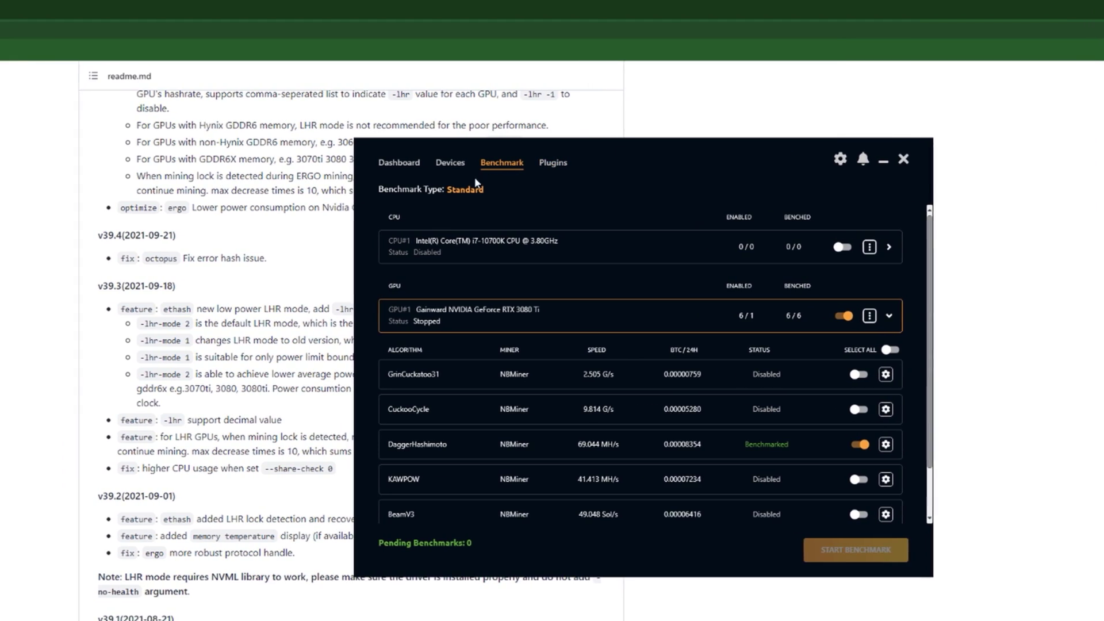
click(399, 163)
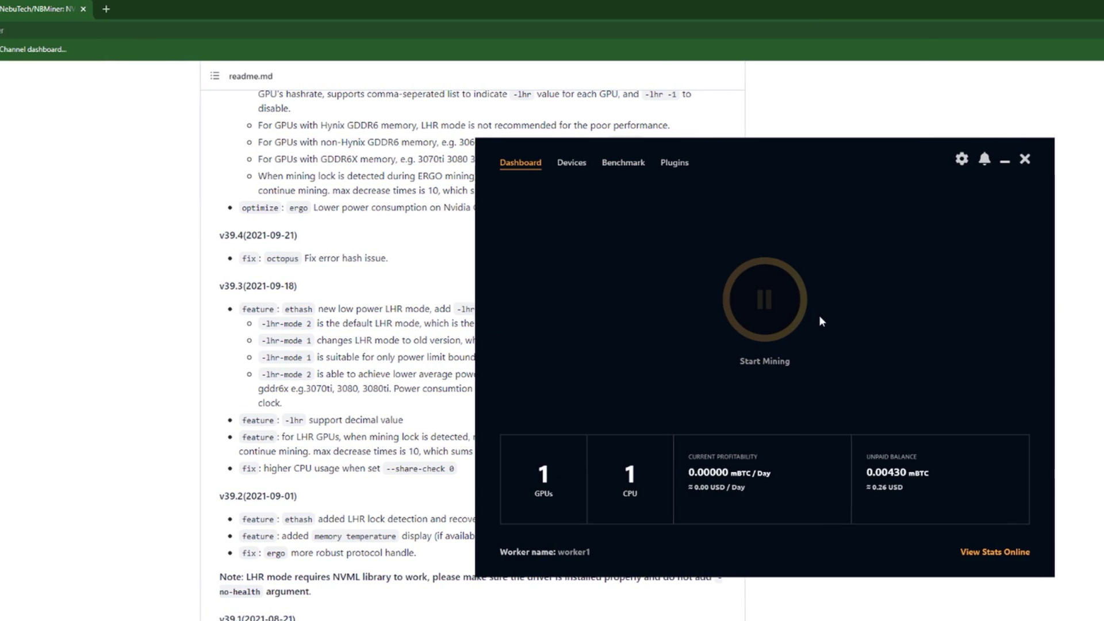